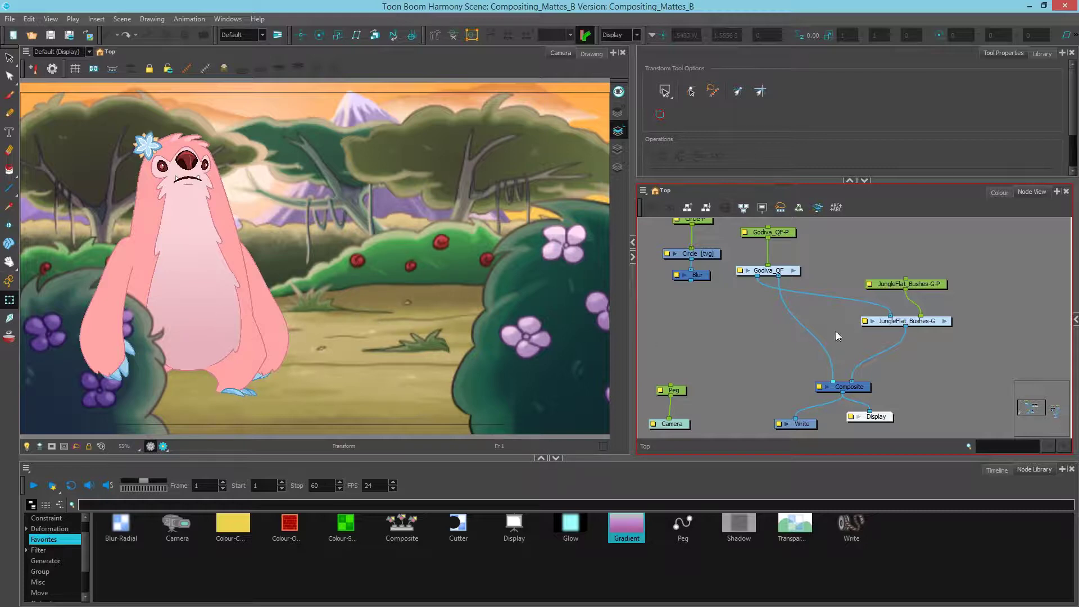
Rewire the character to layer in front of the bushes and move it right toward the scene centre
left_click_drag(890, 317, 842, 309)
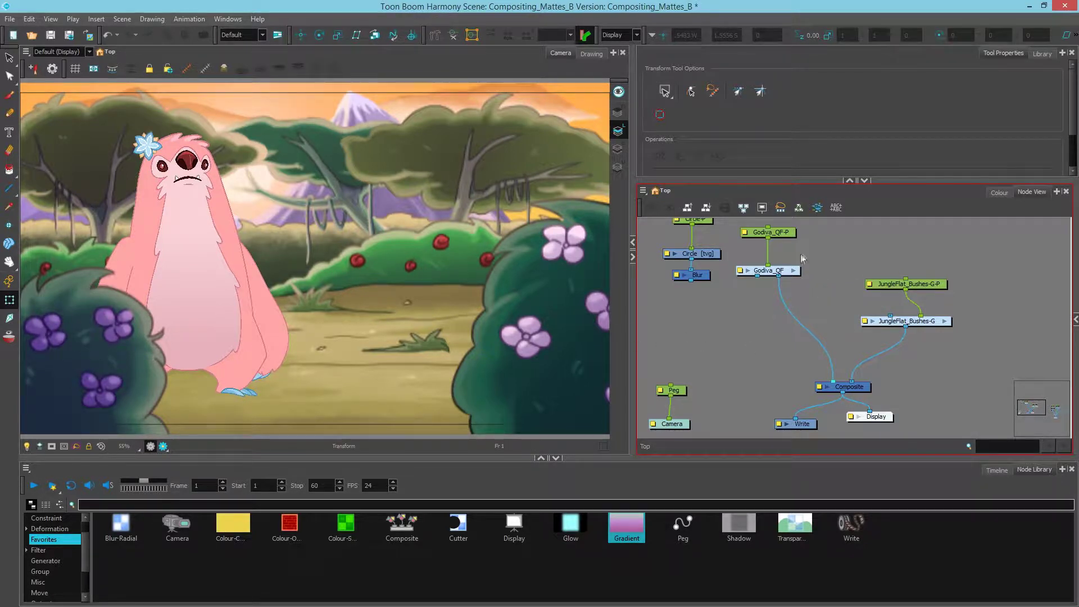
left_click(774, 234)
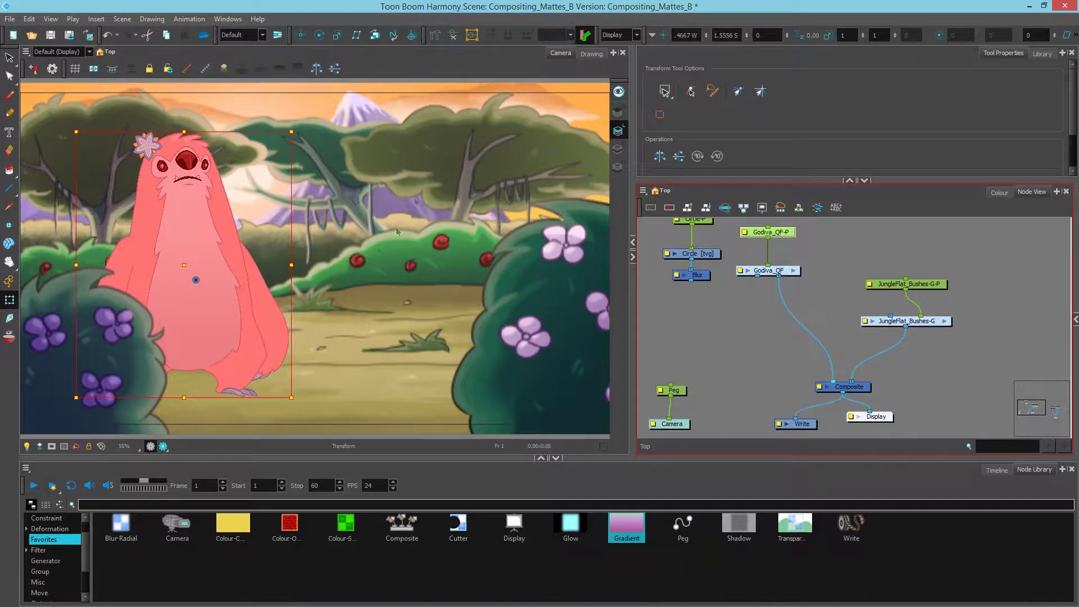
left_click(301, 34)
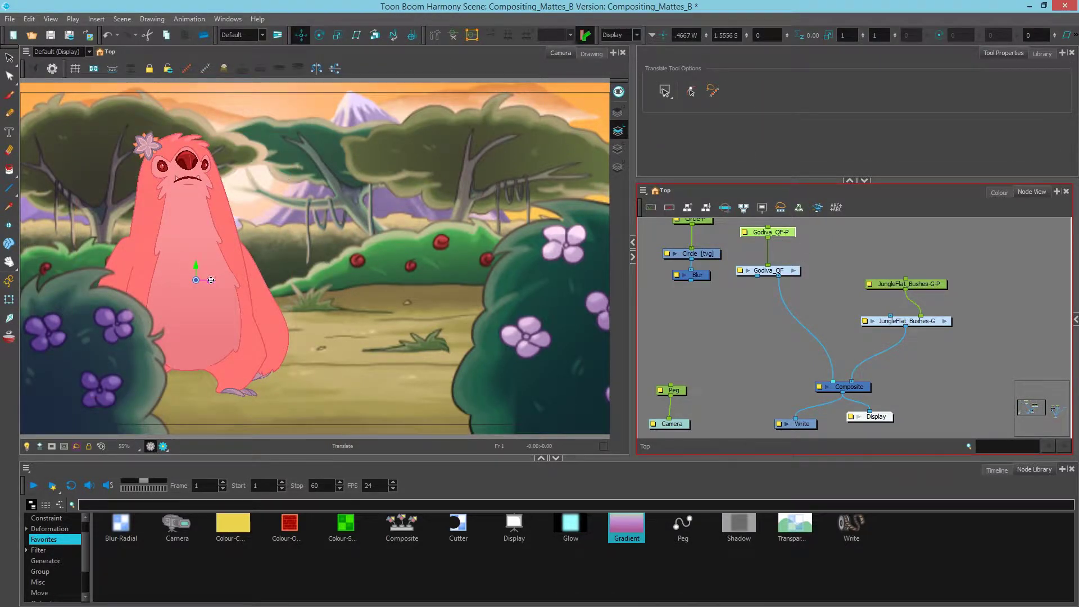
left_click_drag(210, 280, 328, 280)
left_click(714, 333)
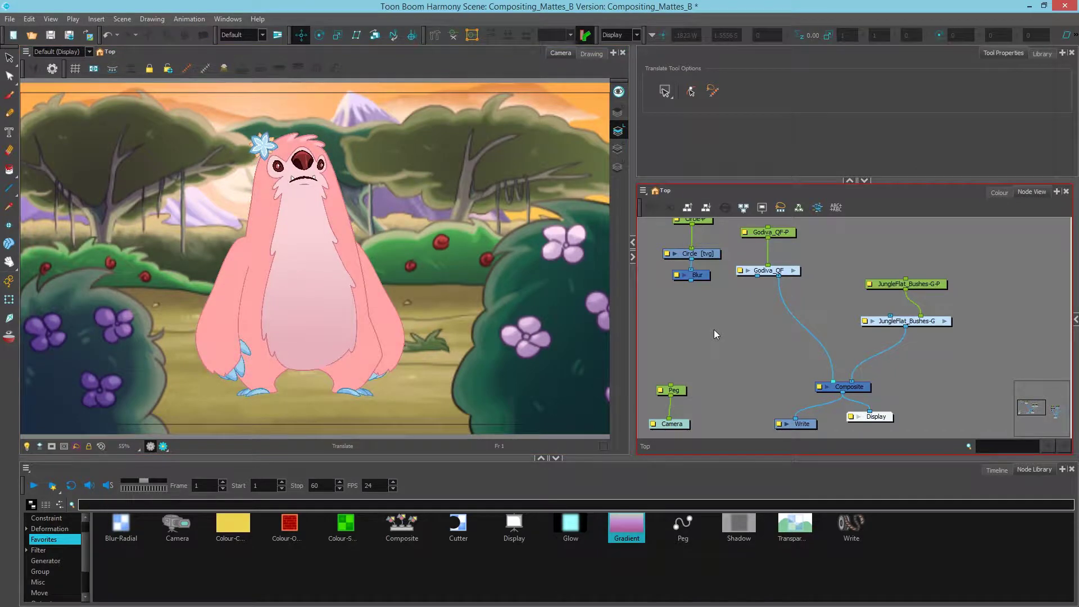
Insert a Cutter on the Godiva_QF link and add a Gradient node feeding the Composite
left_click_drag(459, 531, 795, 340)
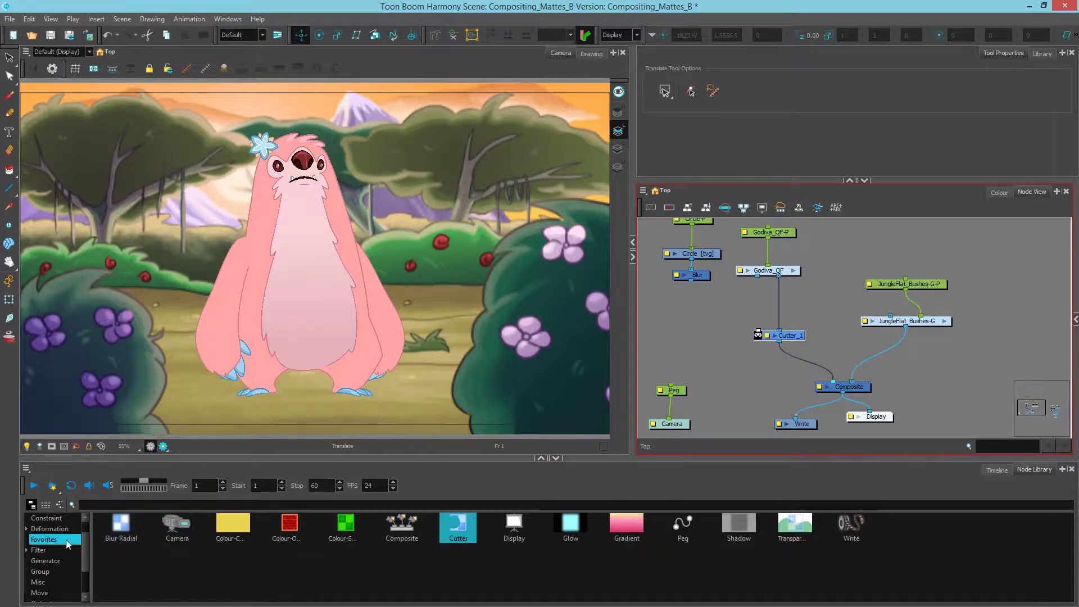
left_click_drag(630, 539, 823, 387)
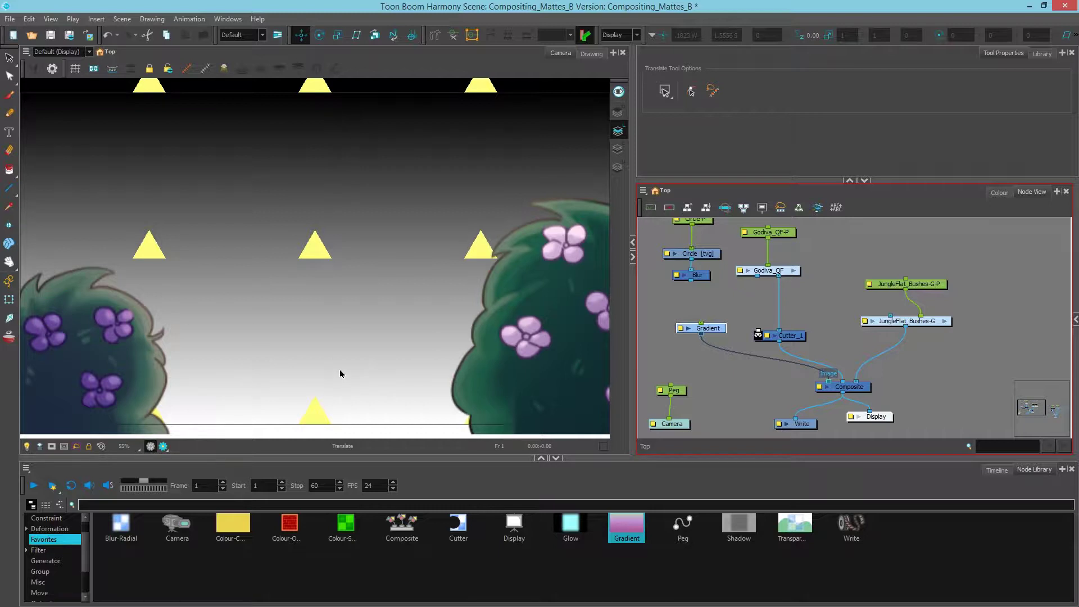
Nudge the Gradient node down and turn on the viewer's Tool Presets toolbar
left_click_drag(716, 336, 714, 343)
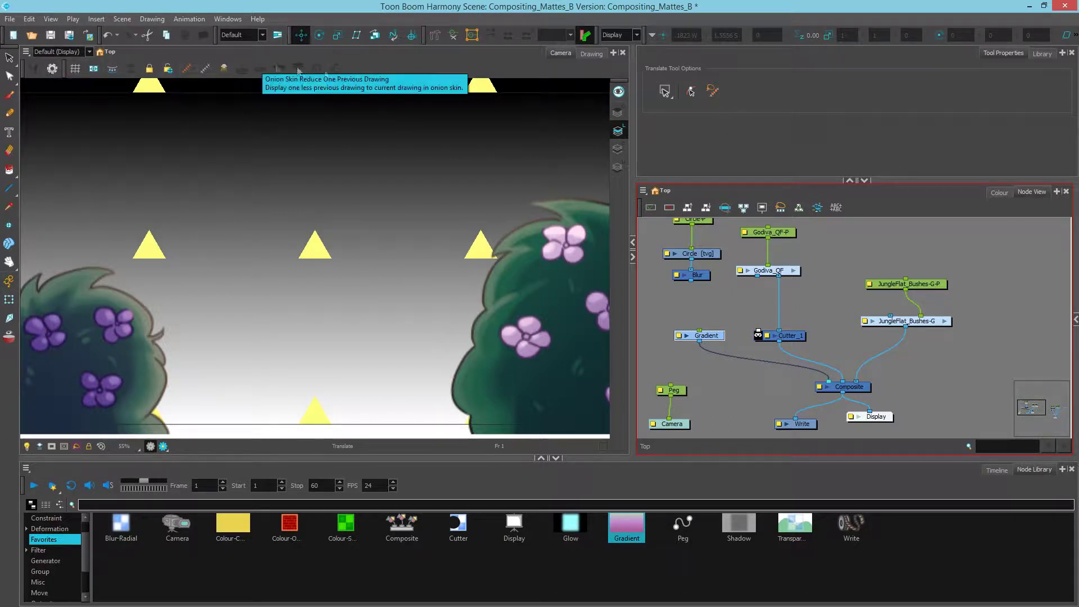
right_click(411, 70)
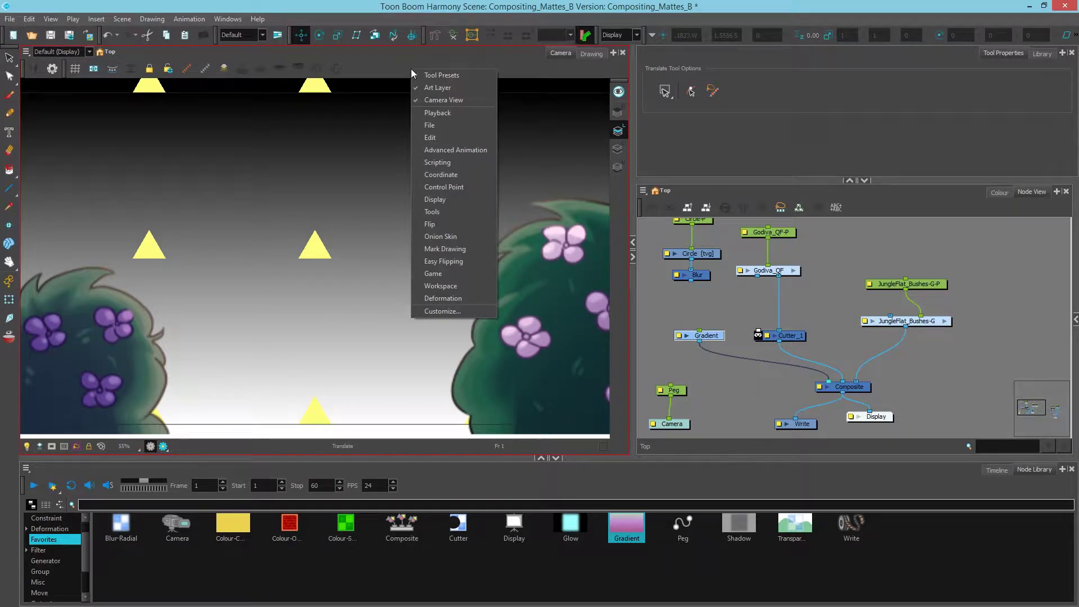
left_click(416, 76)
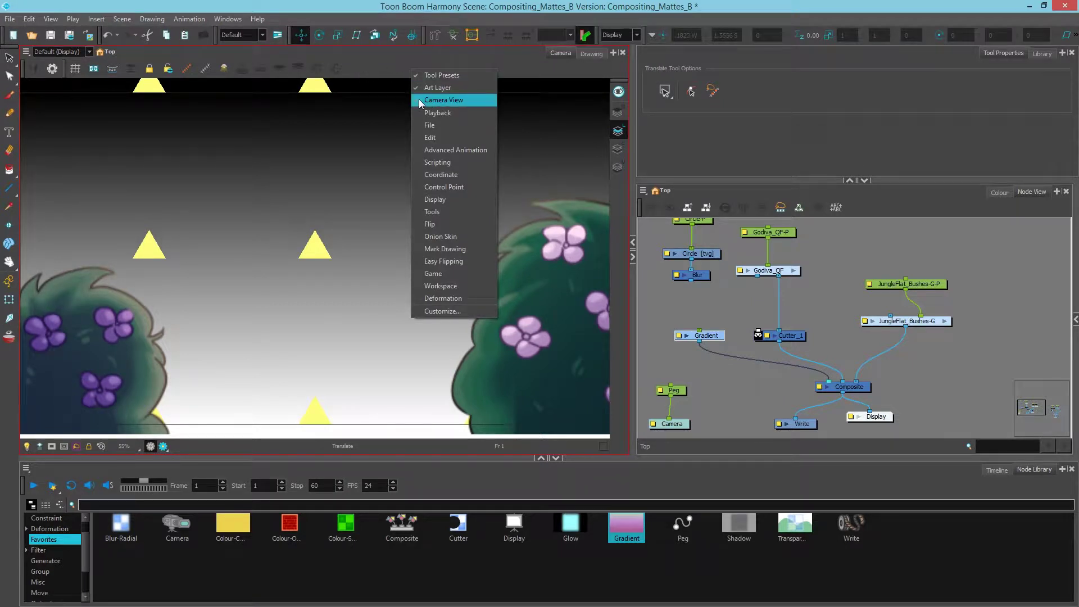
left_click(368, 59)
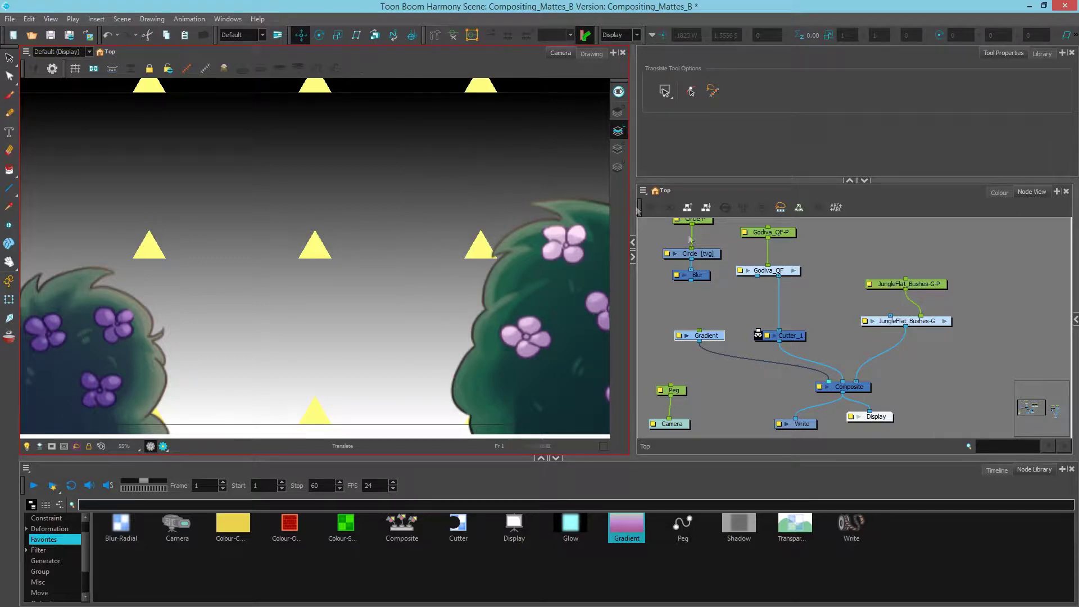
Move the gradient's control points so it's black on top and white over the lower third
left_click(691, 336)
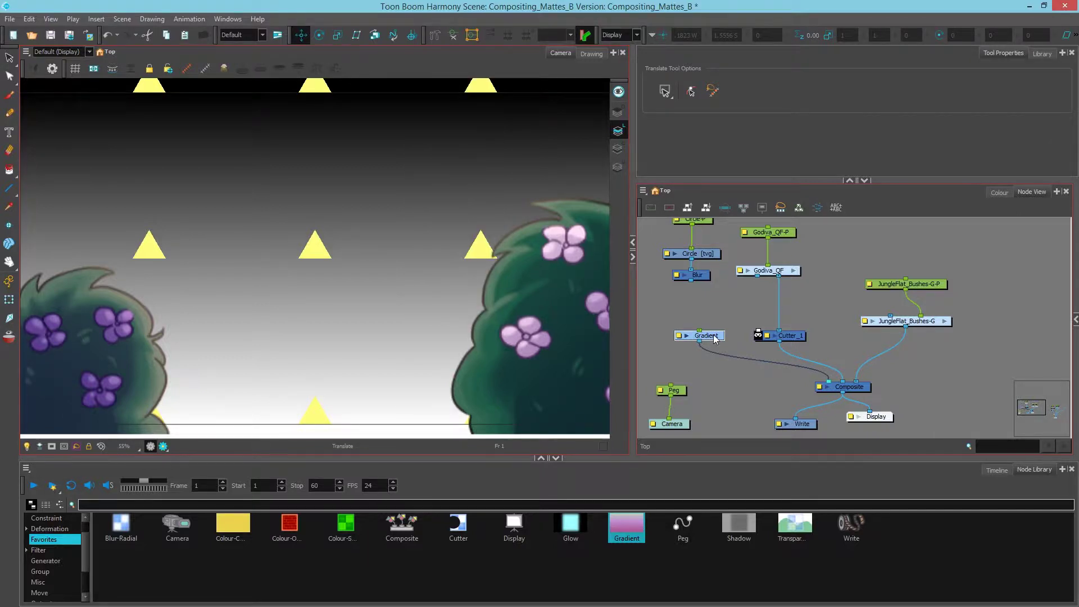
left_click(187, 72)
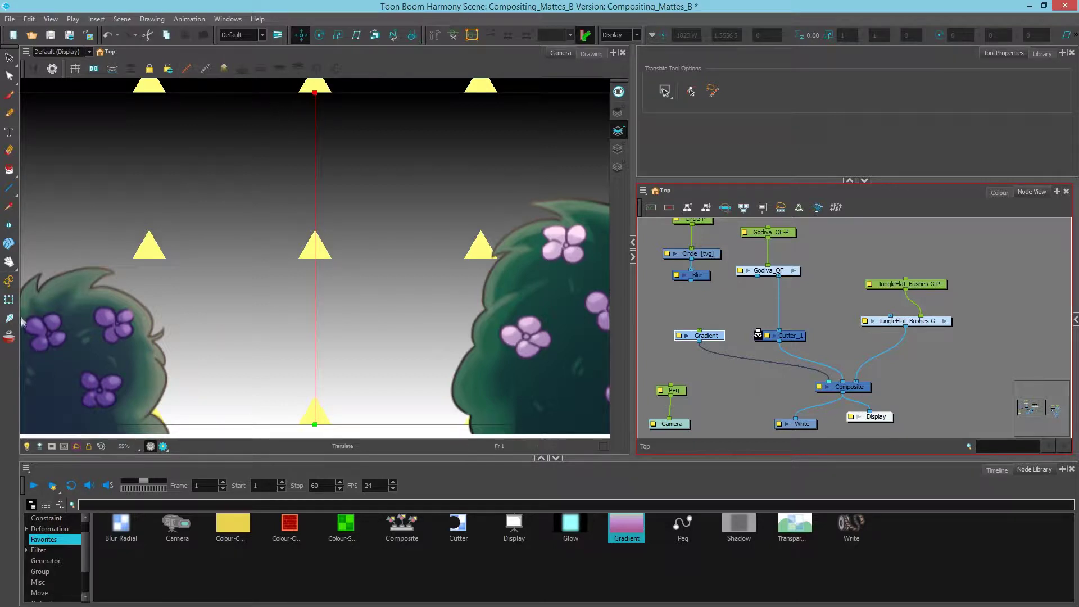
left_click(9, 301)
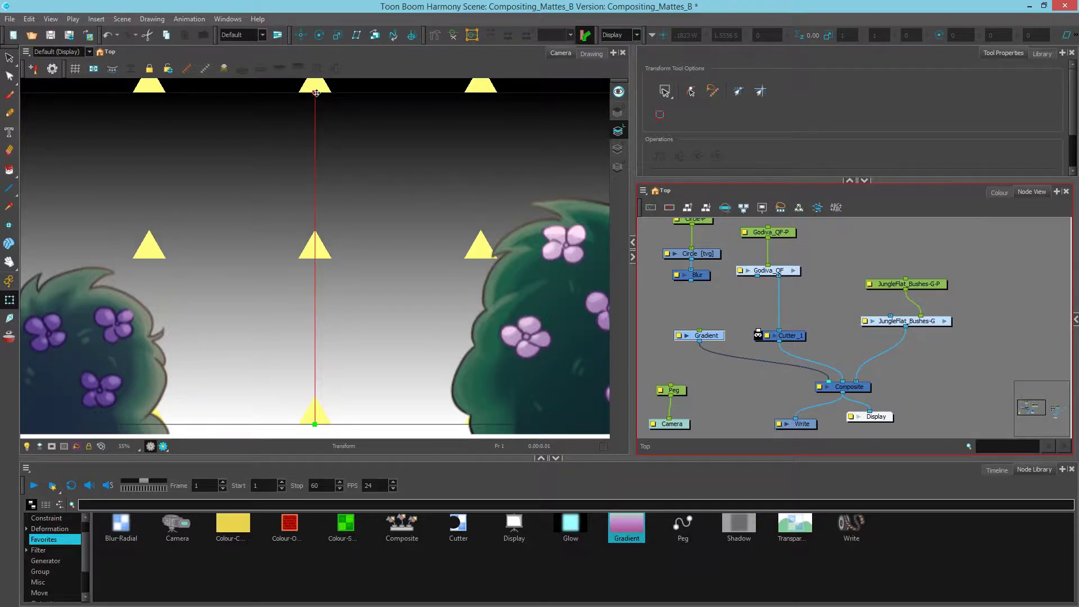
left_click_drag(316, 93, 316, 220)
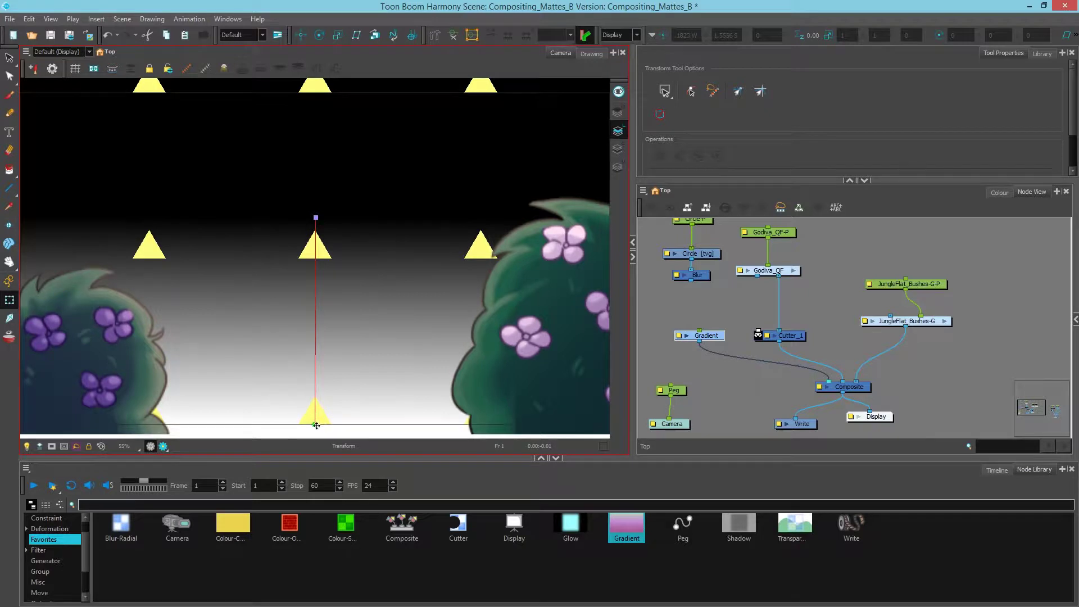
left_click_drag(317, 426, 314, 382)
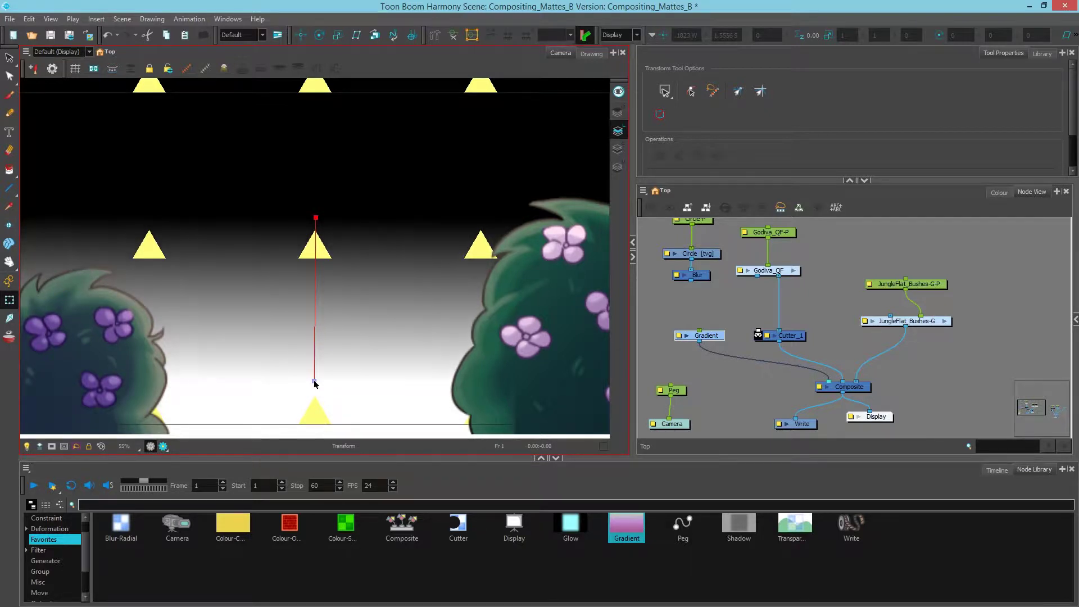
left_click(205, 69)
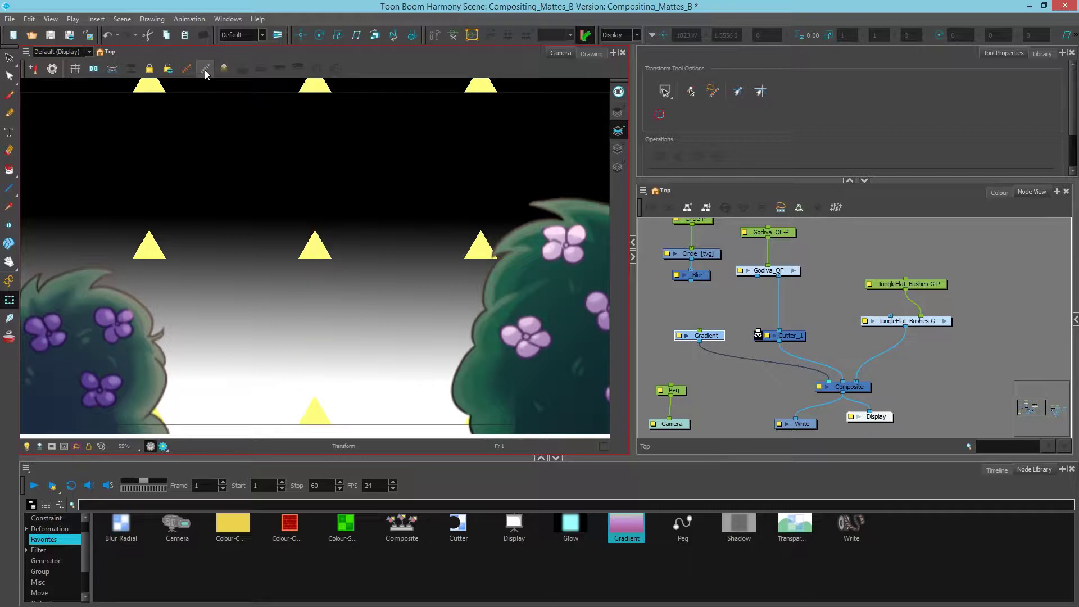
Rewire the Gradient into Cutter_1's matte input, check a render preview, and tidy the node
left_click_drag(834, 385, 750, 371)
left_click_drag(714, 339, 758, 336)
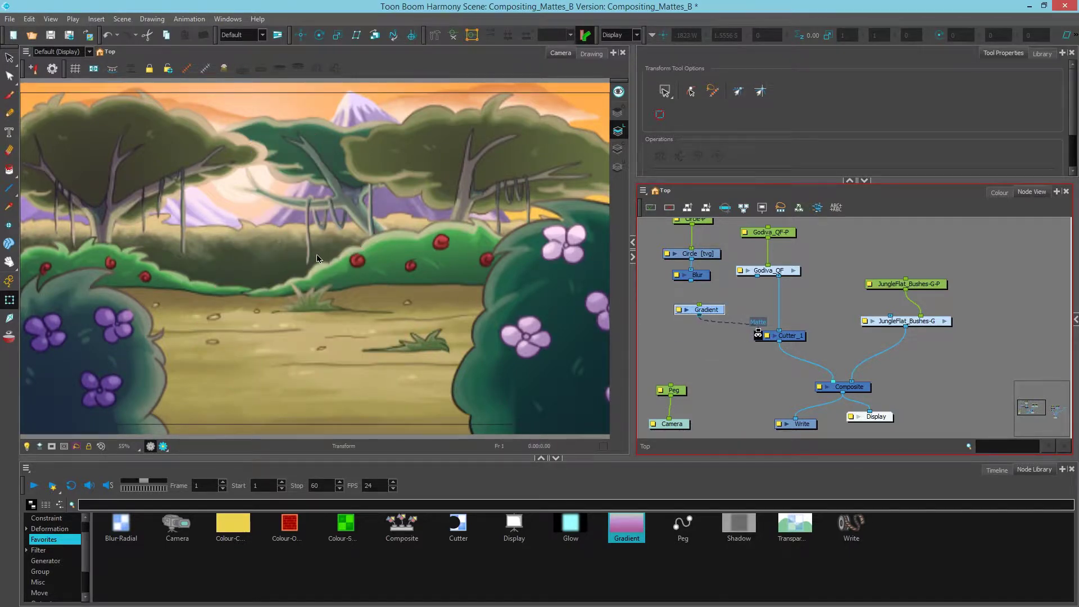
left_click(163, 446)
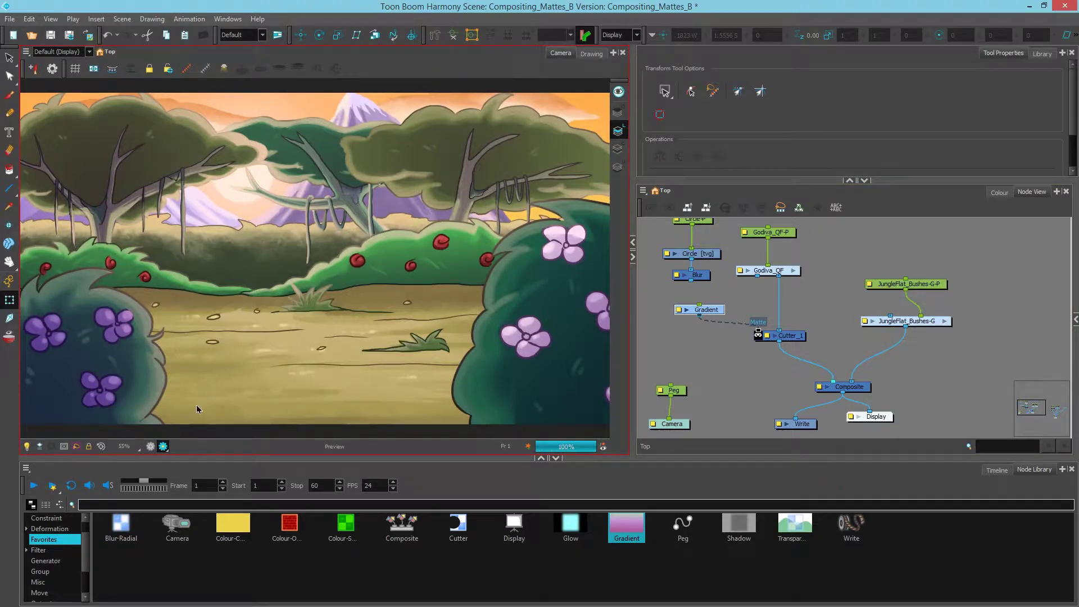
left_click(164, 447)
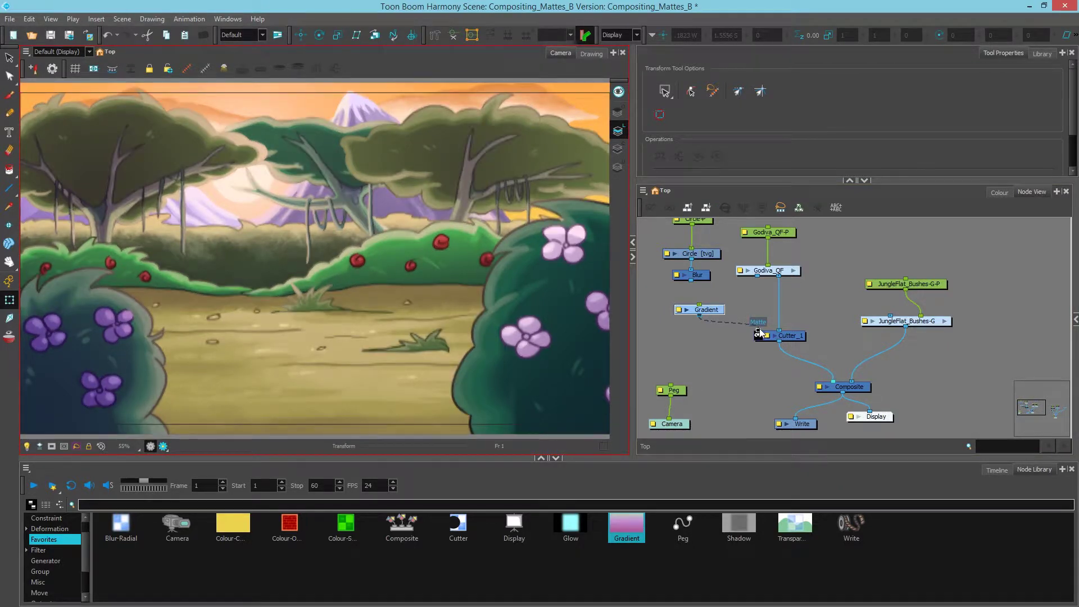
left_click_drag(706, 310, 715, 303)
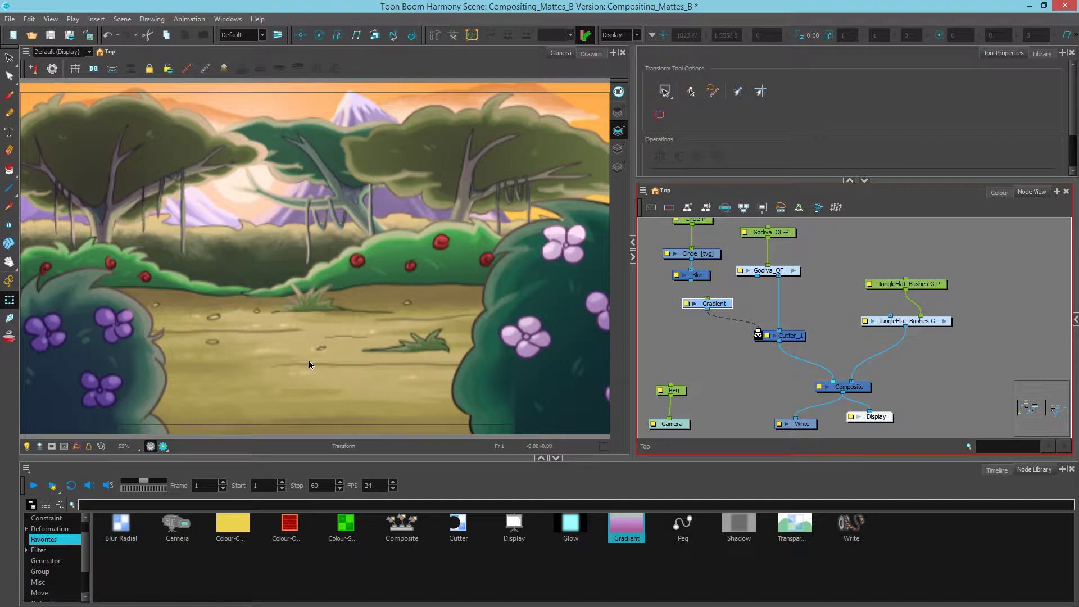
left_click_drag(714, 303, 717, 307)
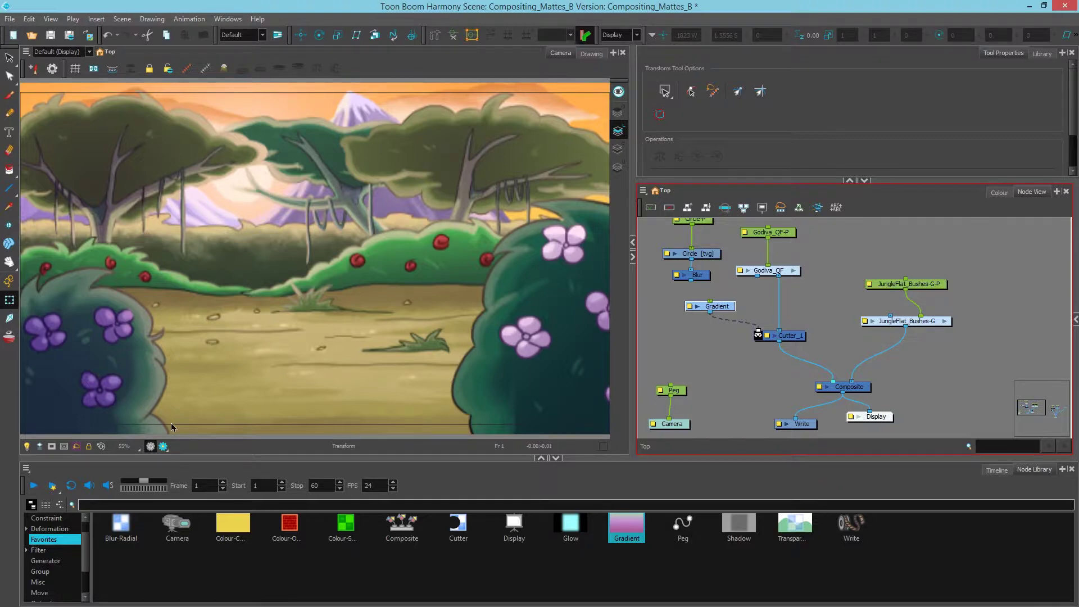
Add a Greyscale node found by searching 'grey', link it under Gradient, and open its properties
left_click(429, 502)
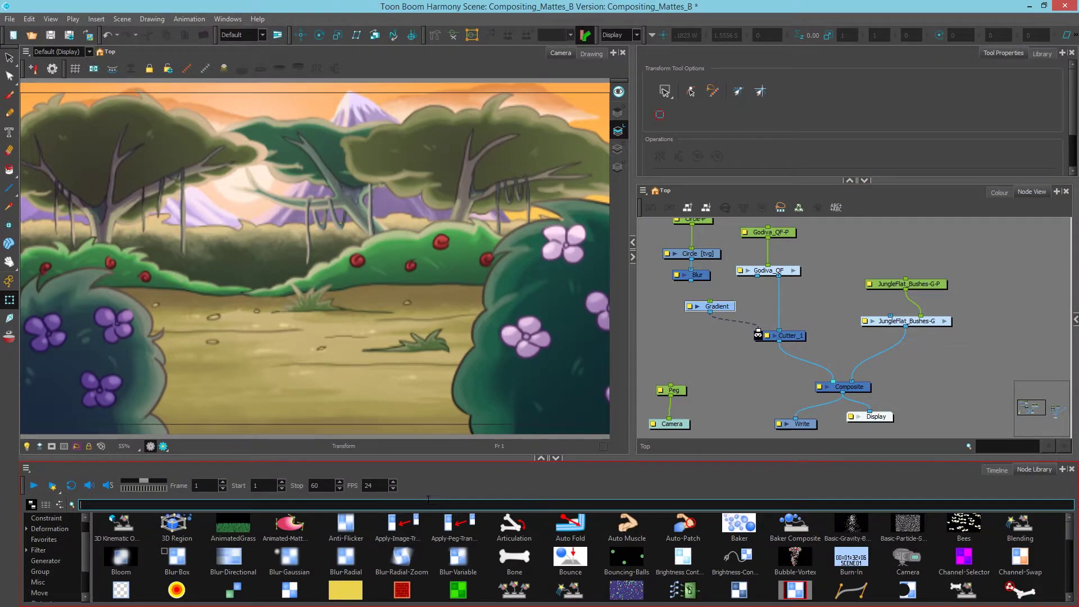
type("grey")
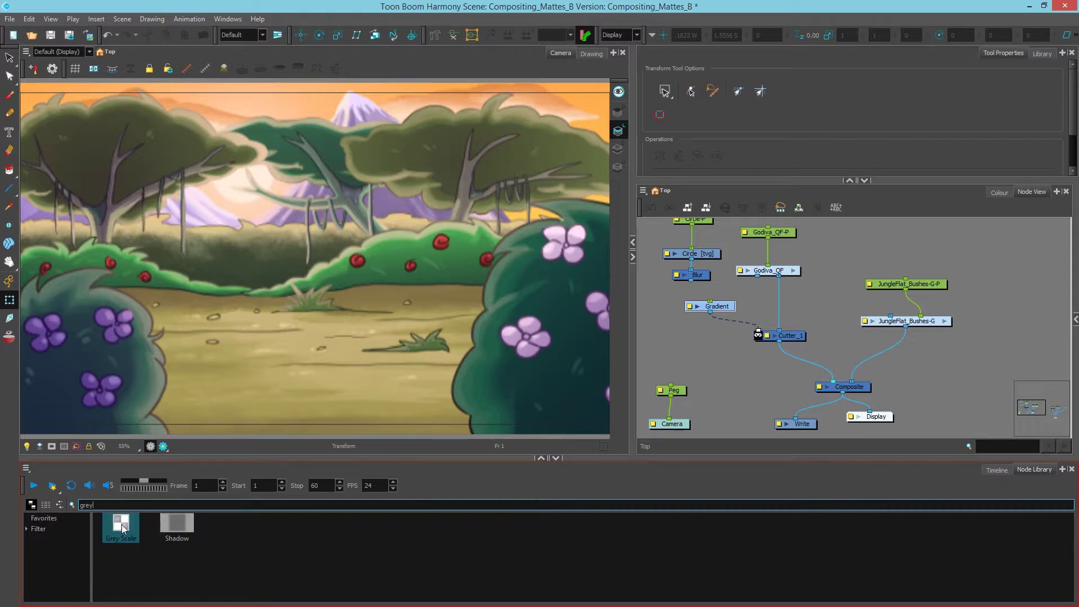
left_click_drag(121, 524, 708, 343)
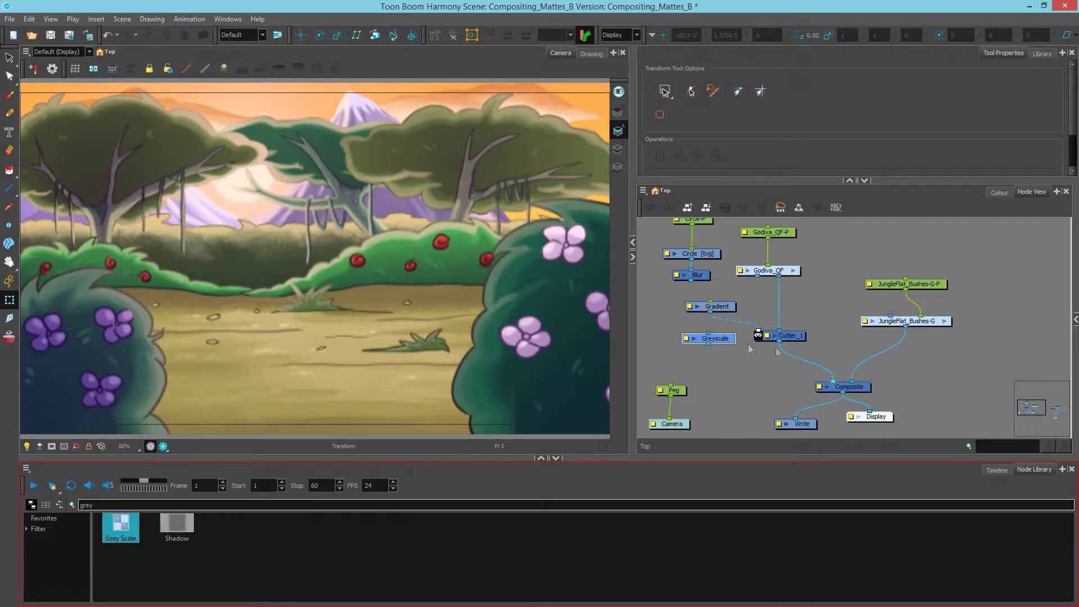
left_click_drag(802, 341, 799, 361)
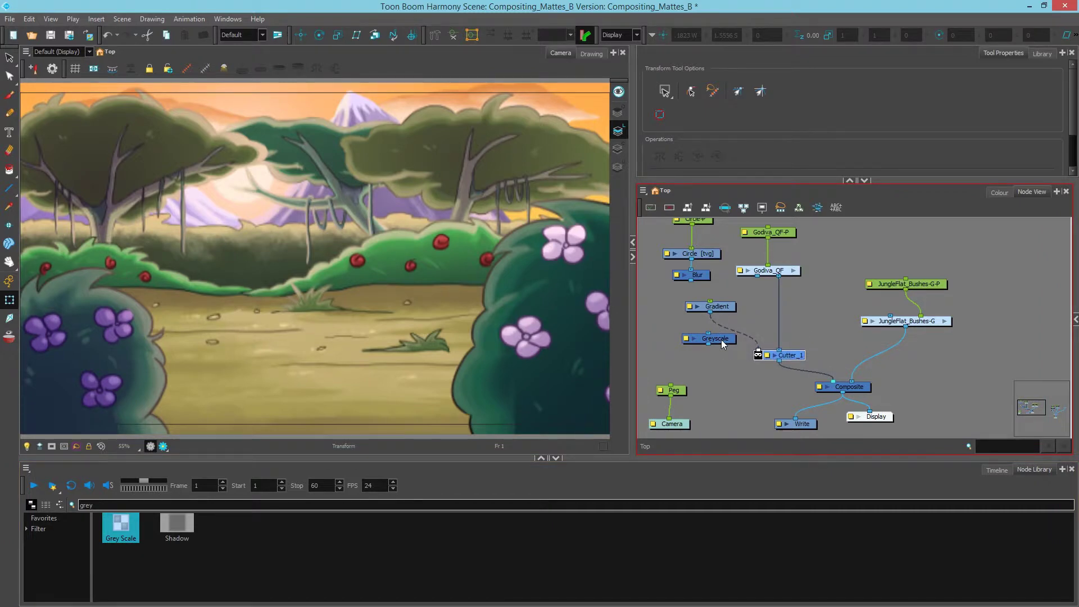
mouse_move(722, 339)
left_mouse_down()
mouse_move(726, 328)
mouse_move(732, 336)
left_mouse_up()
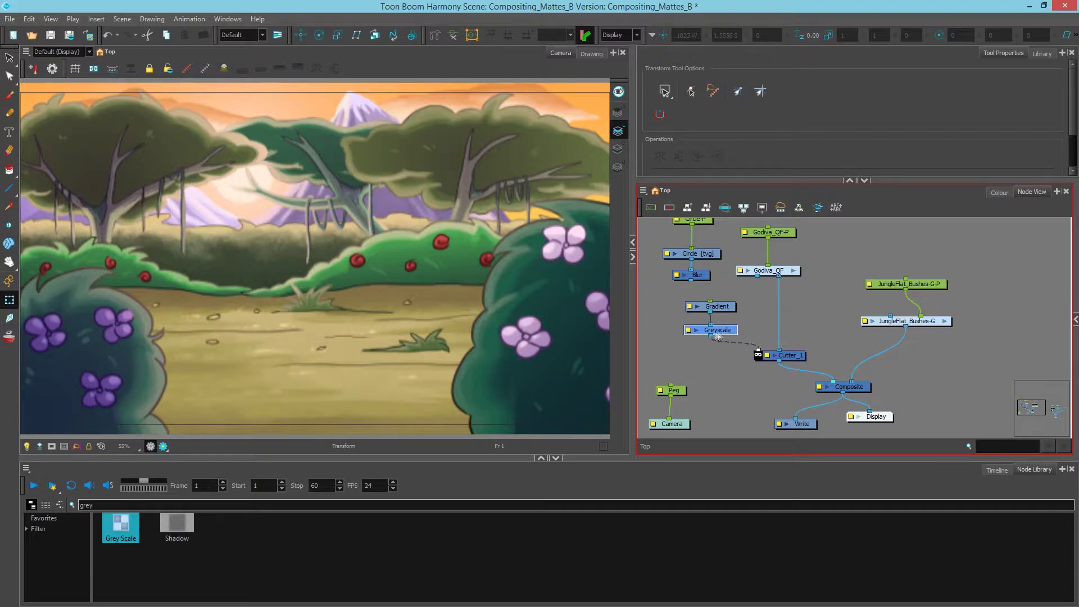
left_click(689, 330)
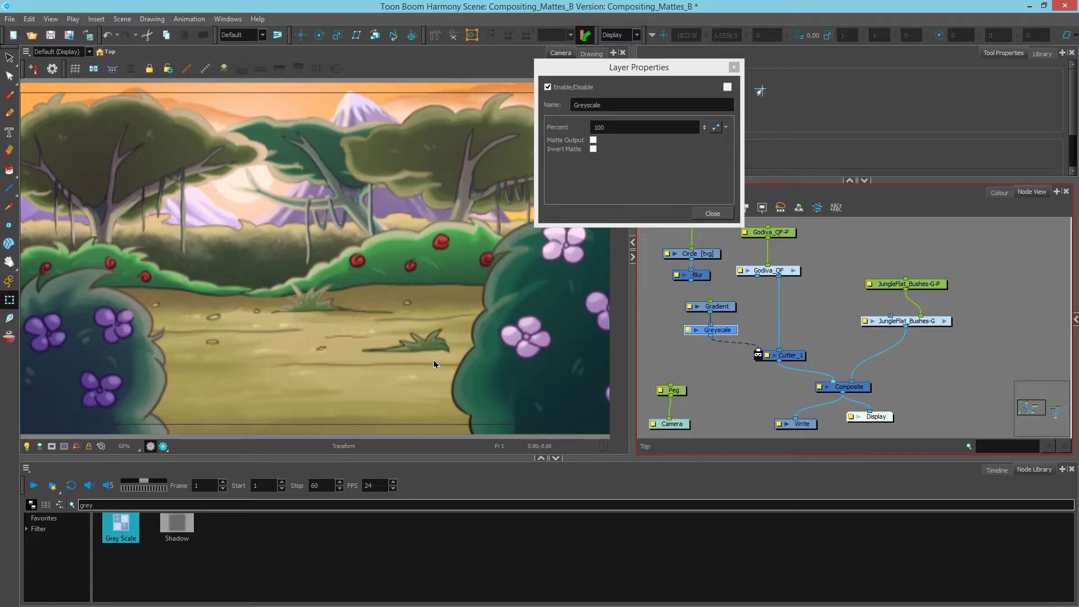
Enable Matte Output on Greyscale and plug it into Cutter_1's matte input
left_click(593, 140)
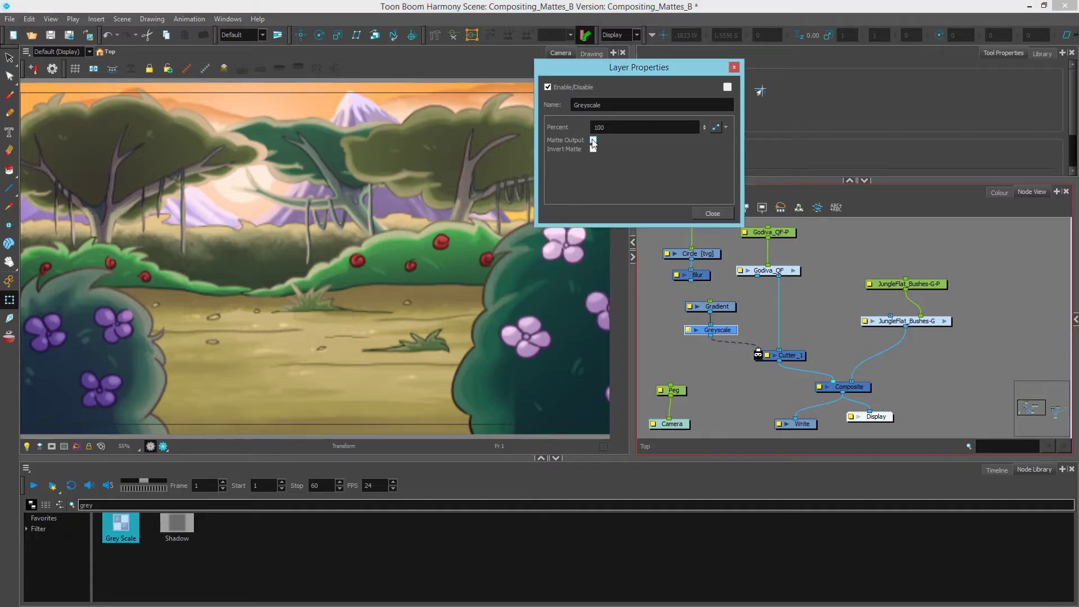
left_click(714, 212)
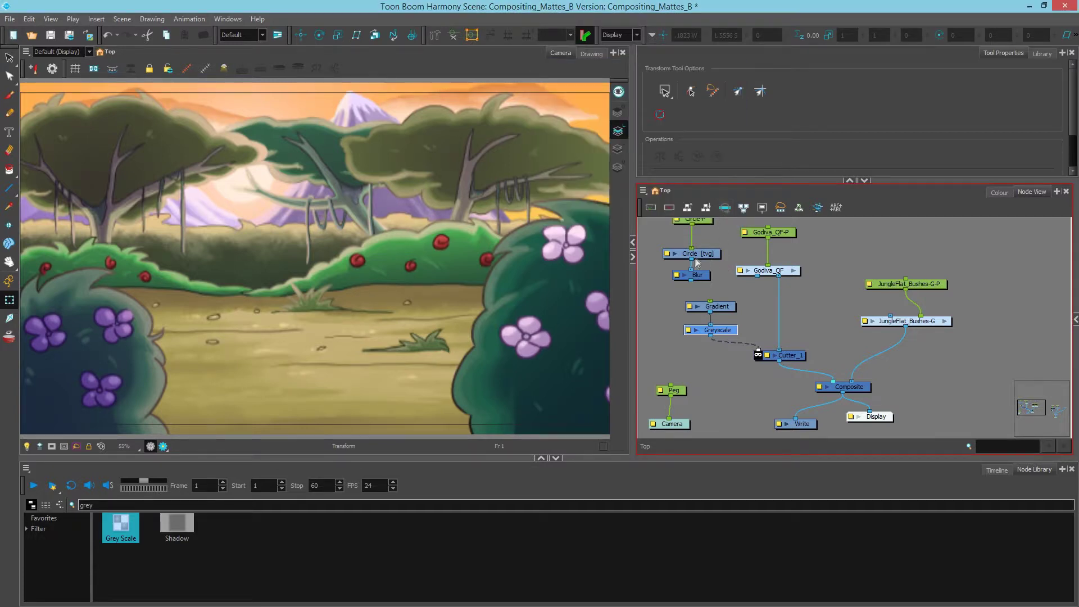
left_click_drag(778, 350, 810, 309)
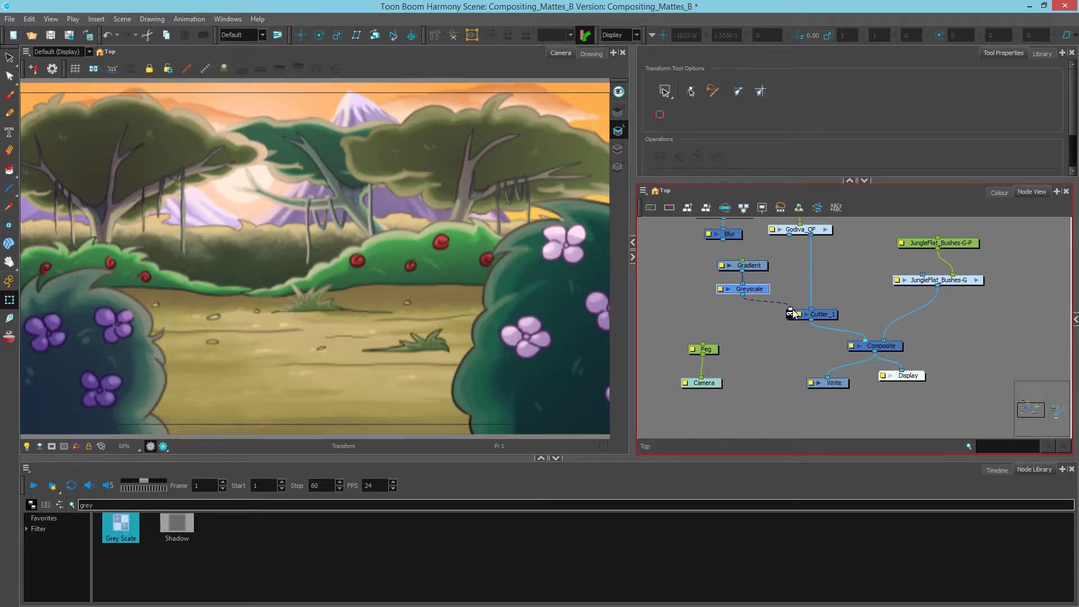
mouse_move(792, 313)
left_mouse_down()
mouse_move(754, 342)
mouse_move(791, 313)
left_mouse_up()
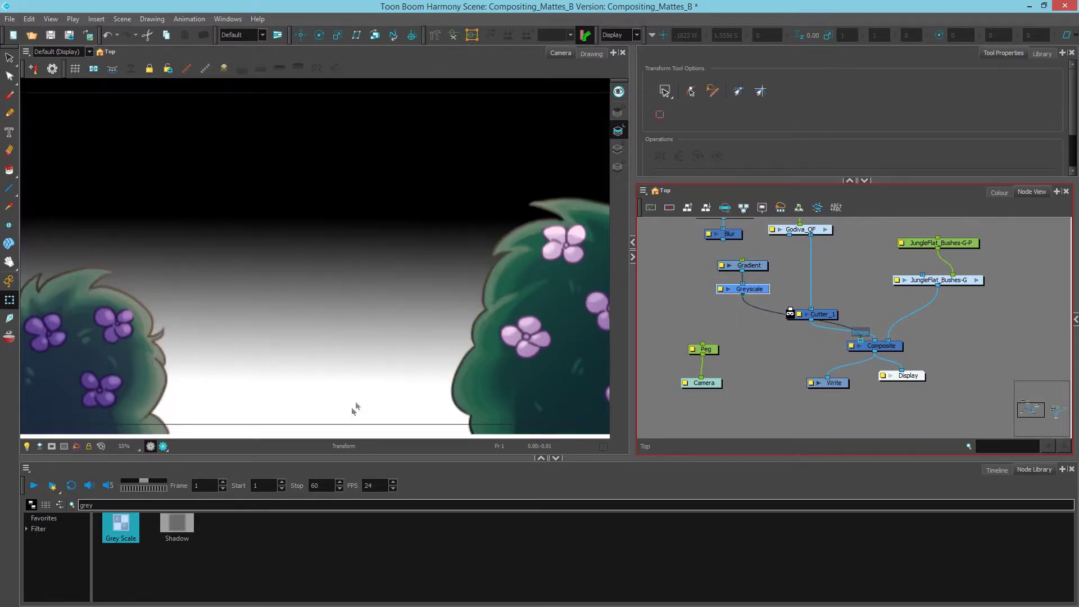
Render a scene preview, then unplug Greyscale from Cutter_1 and enter the Godiva_QF group
scroll(739, 370, "down", 2)
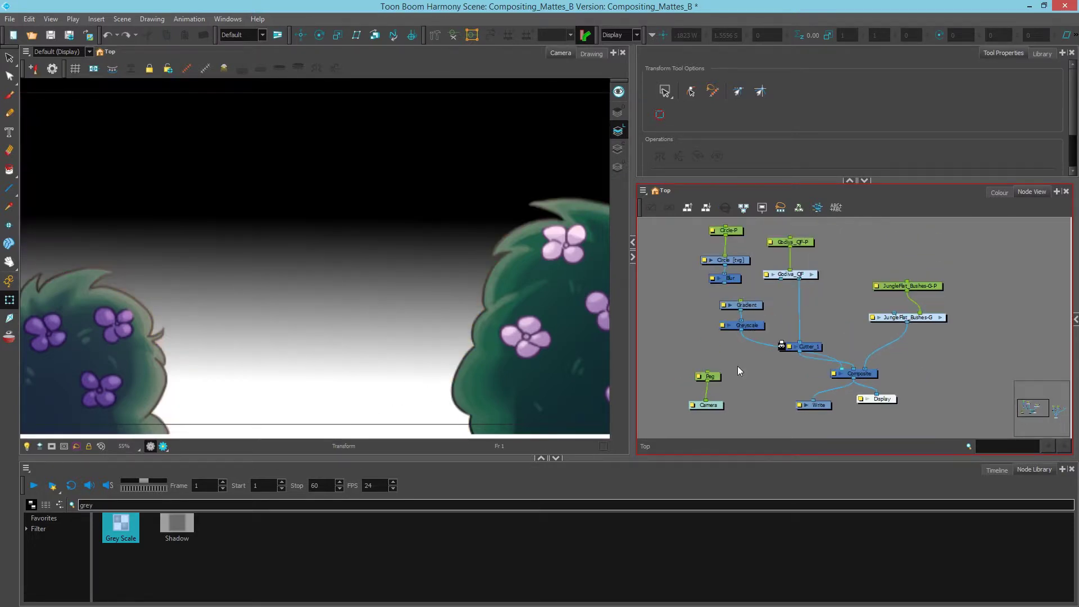
left_click(163, 447)
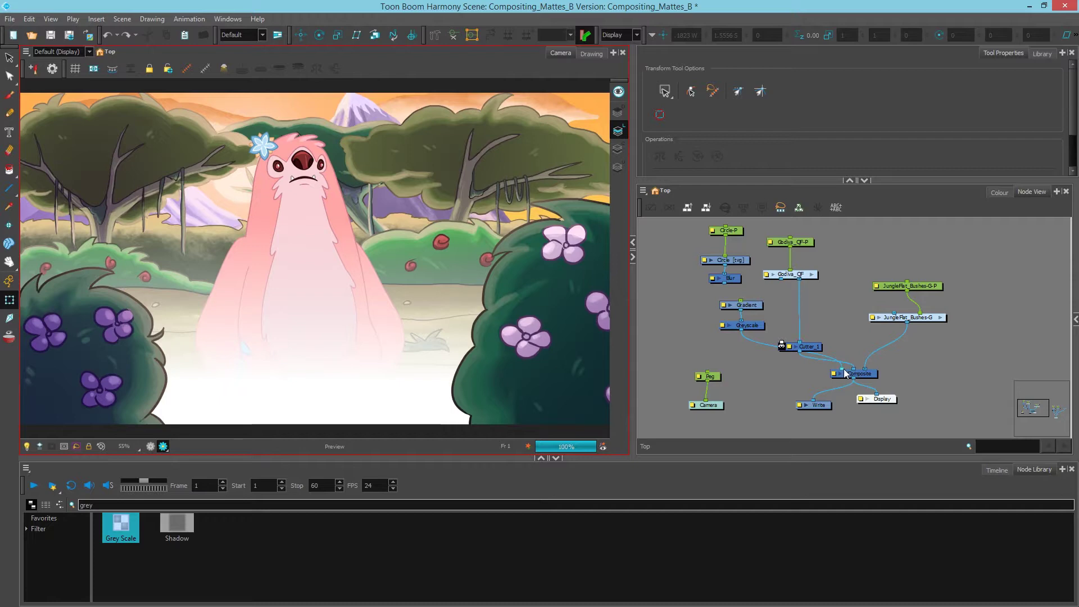
mouse_move(792, 344)
left_mouse_down()
mouse_move(756, 353)
mouse_move(771, 336)
mouse_move(782, 344)
left_mouse_up()
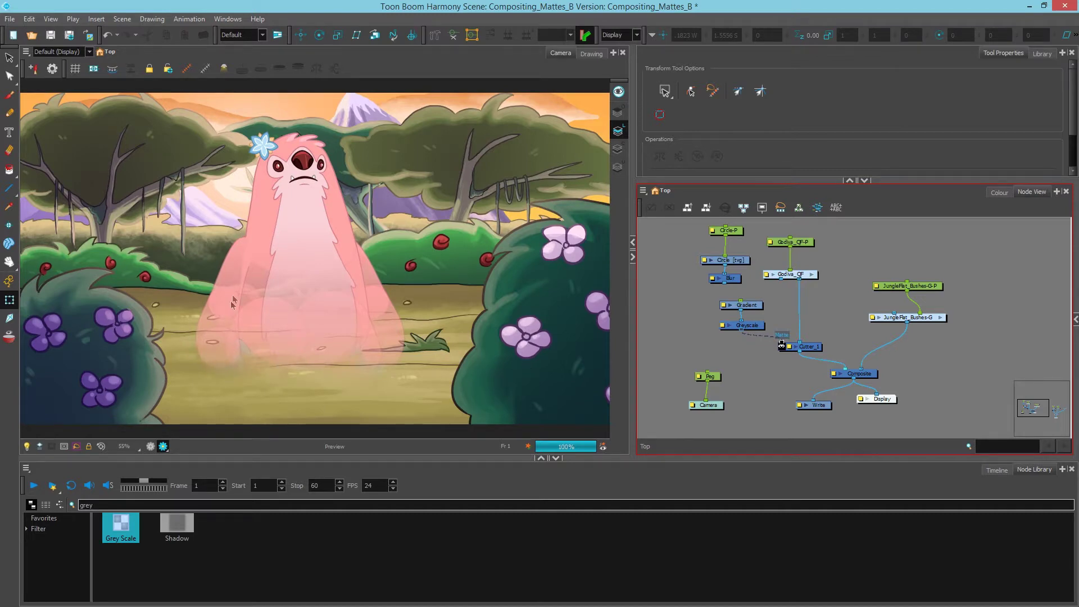
left_click(813, 275)
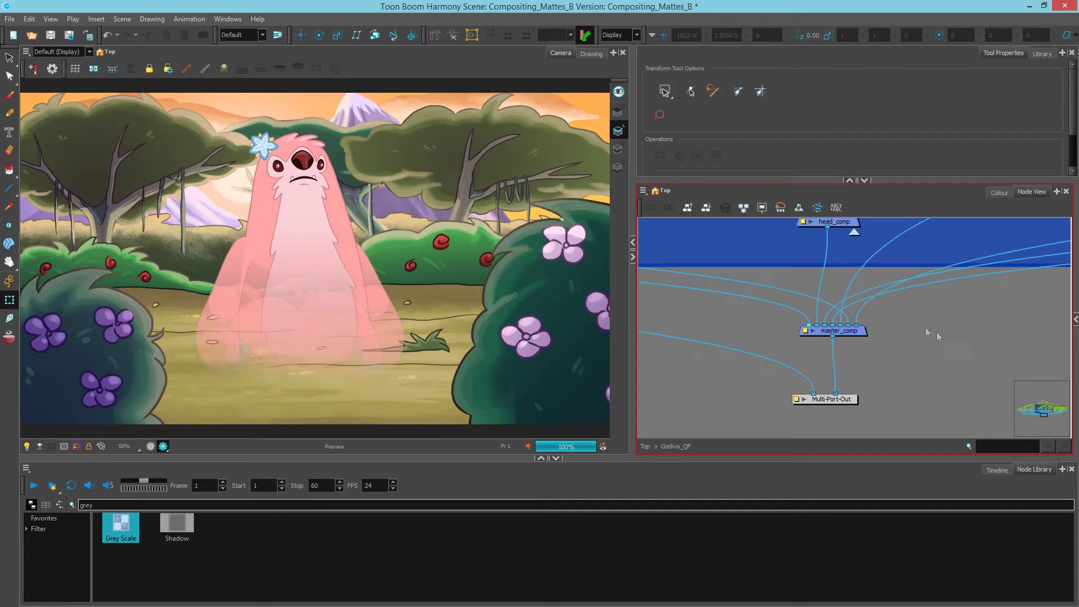
Inspect master_comp's properties inside Godiva_QF, then return to the top level
double_click(836, 333)
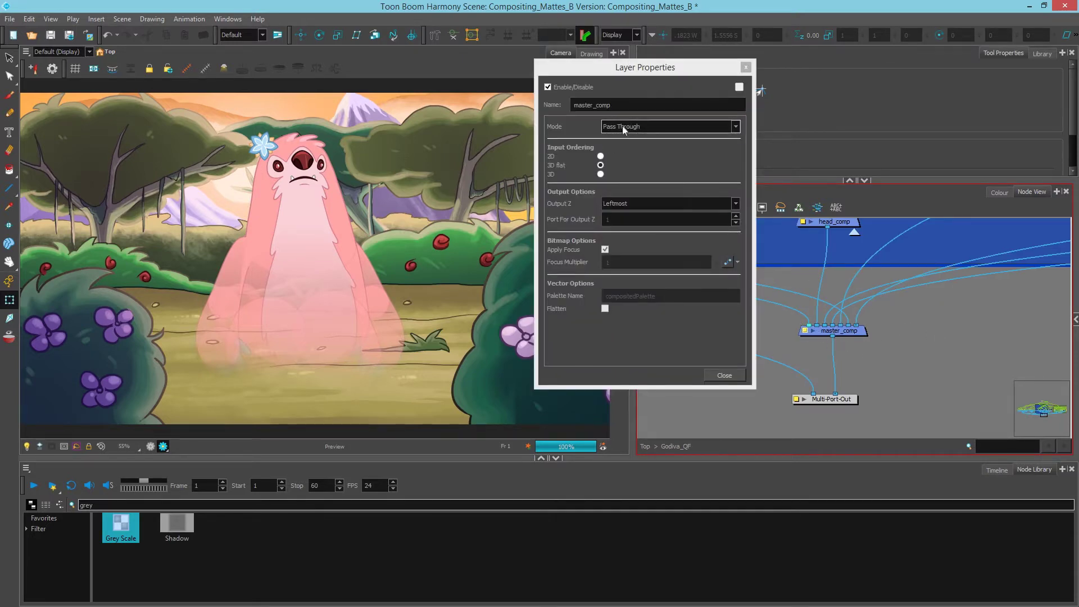
left_click(725, 375)
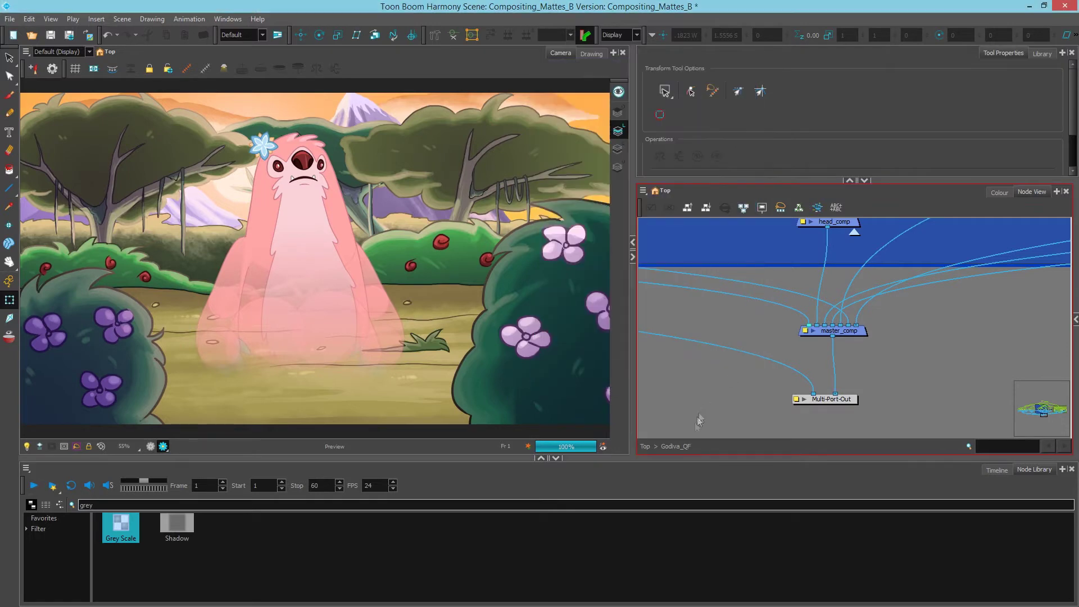
left_click(644, 447)
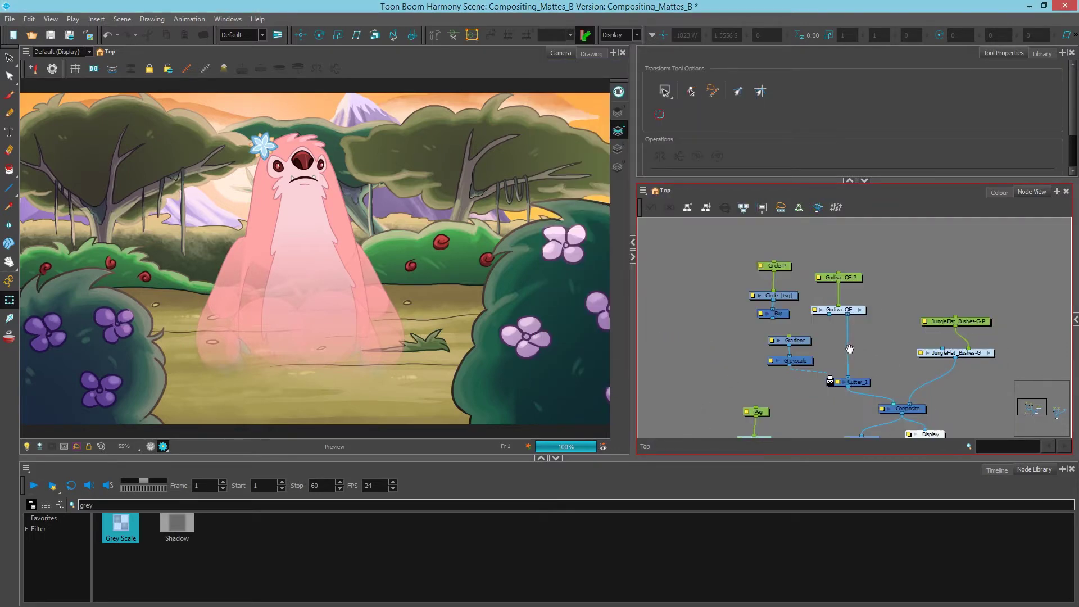
scroll(850, 349, "up", 2)
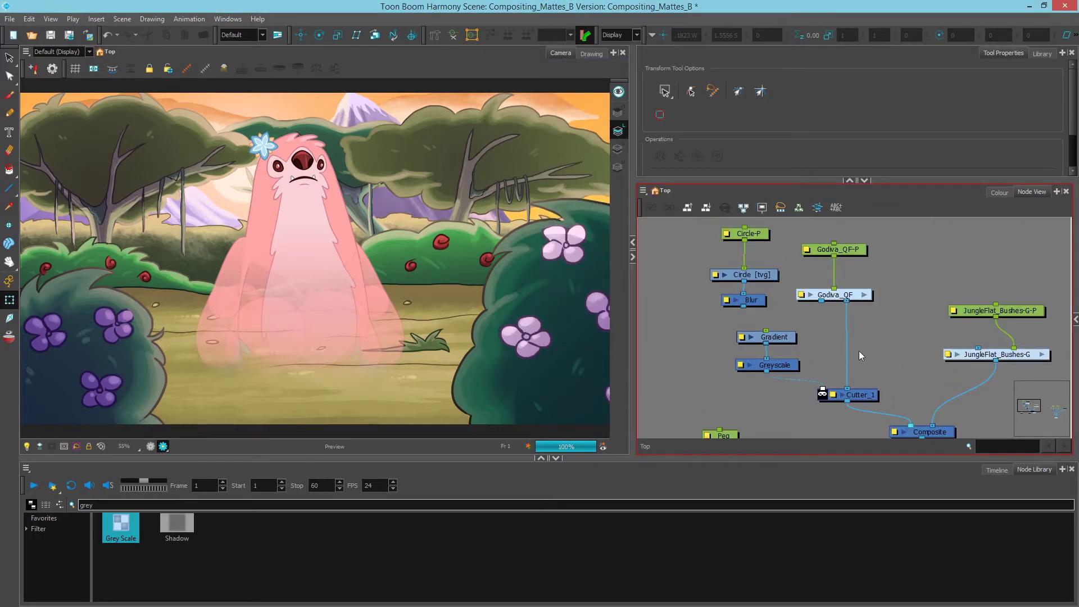
Add Composite_1 below Godiva_QF and route the character through it into Cutter_1's Image port
key("ctrl+v")
left_click_drag(878, 336, 870, 345)
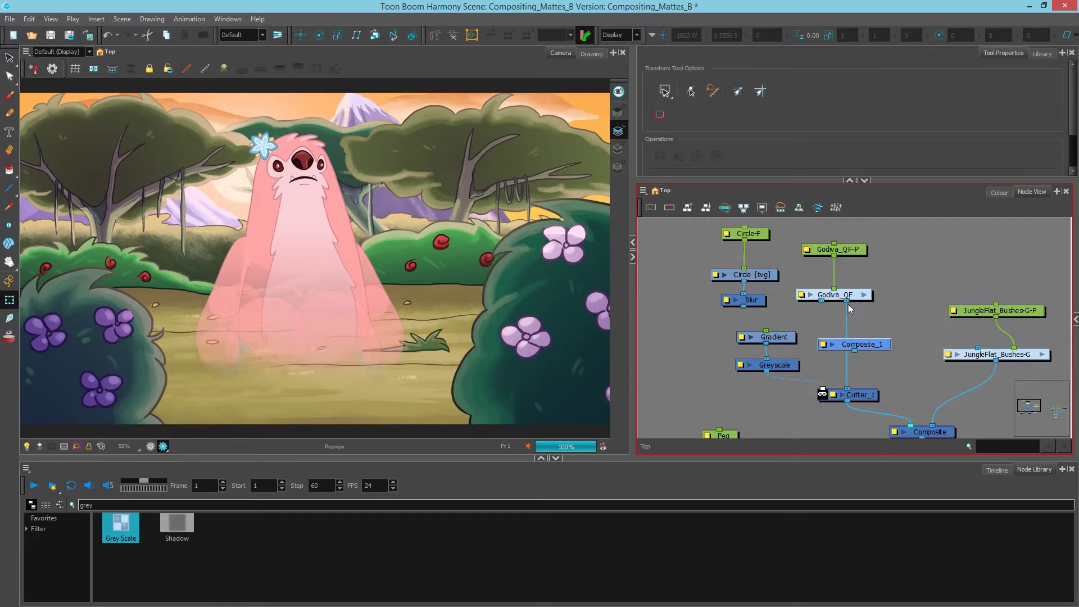
scroll(847, 303, "up", 1)
left_click_drag(847, 301, 855, 398)
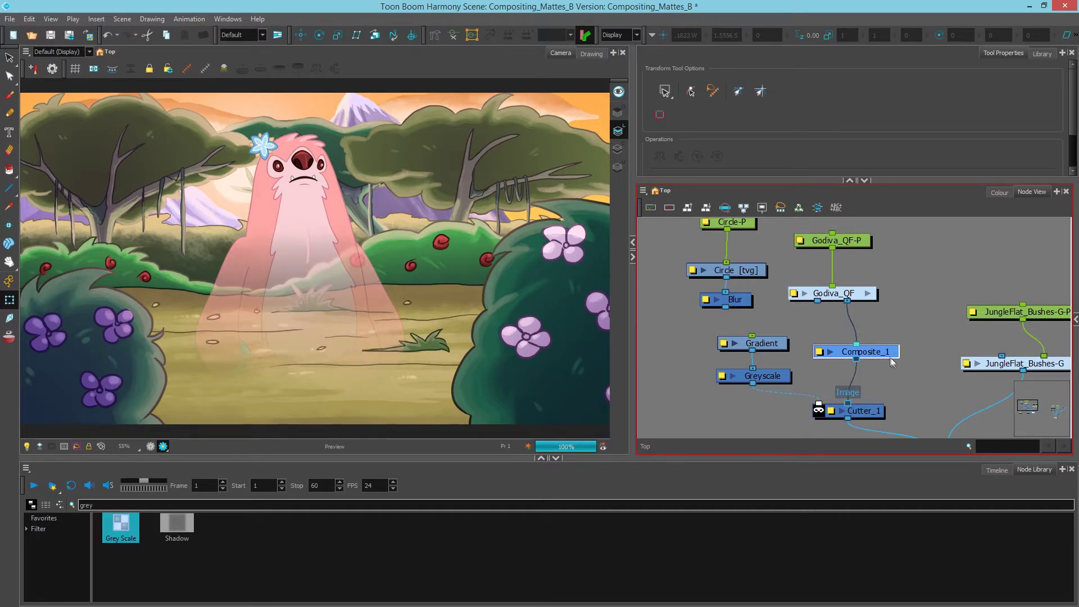
left_click_drag(894, 356, 890, 349)
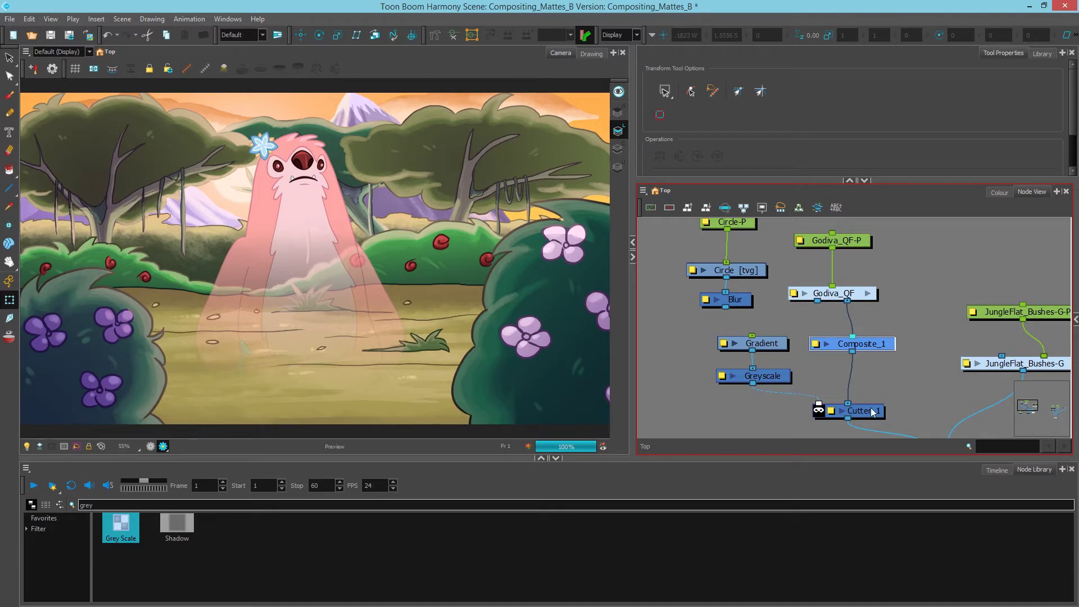
left_click_drag(874, 411, 861, 414)
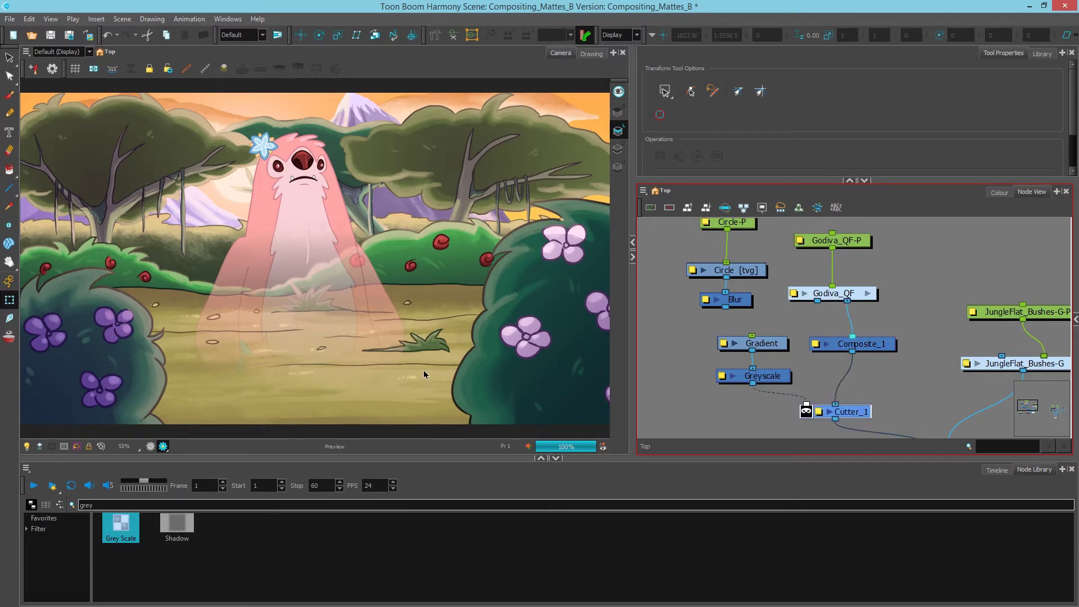
left_click_drag(743, 424, 706, 373)
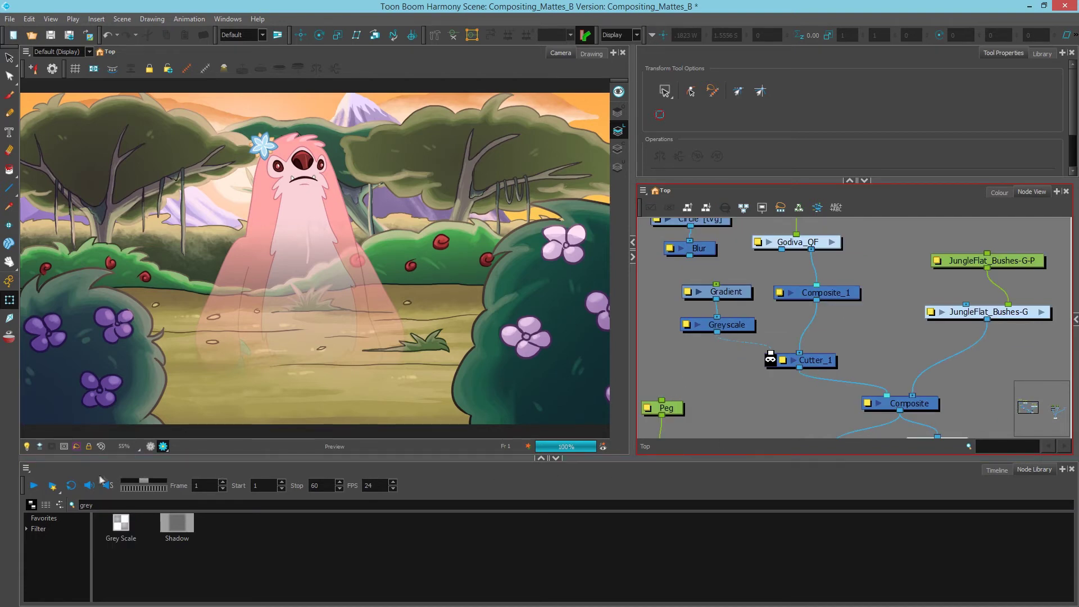
Search the node library for 'ANIMAT' and pick the Animated-Matte node
left_click(116, 505)
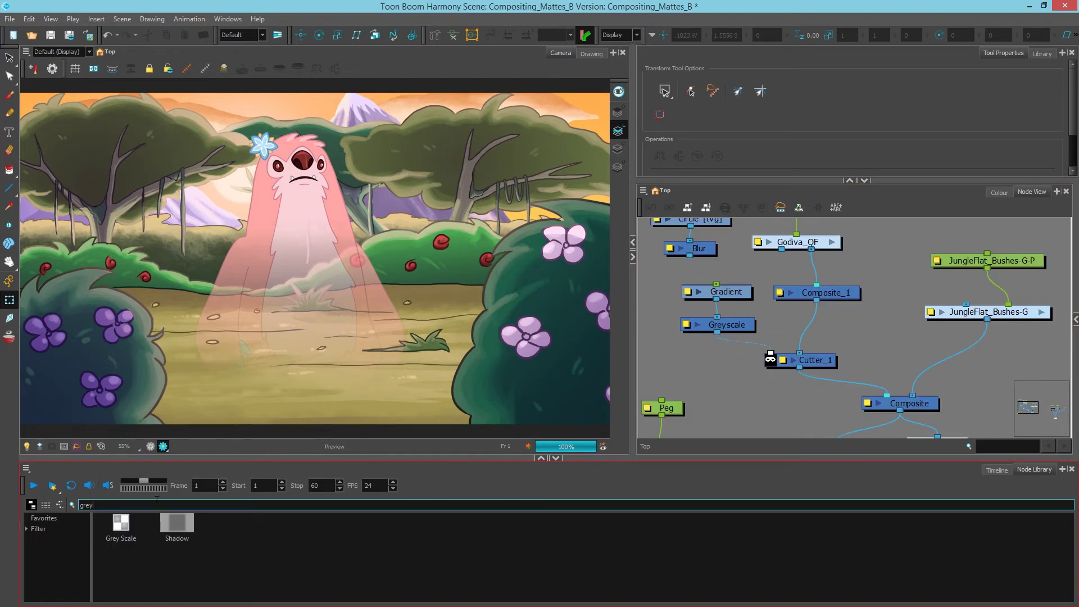
key("ctrl+a")
type("ANIMAT")
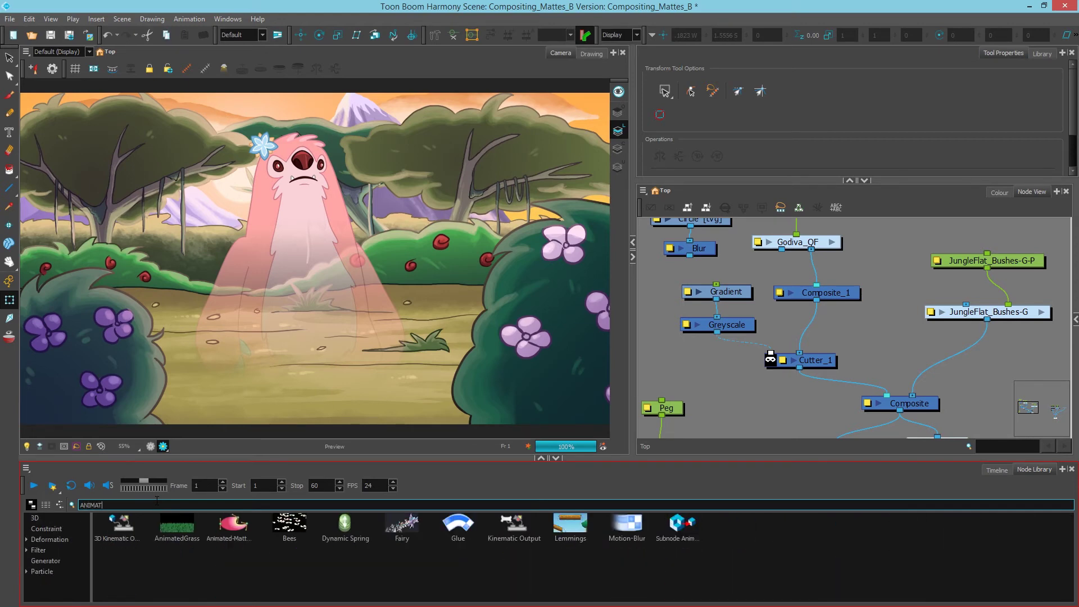
left_click(234, 531)
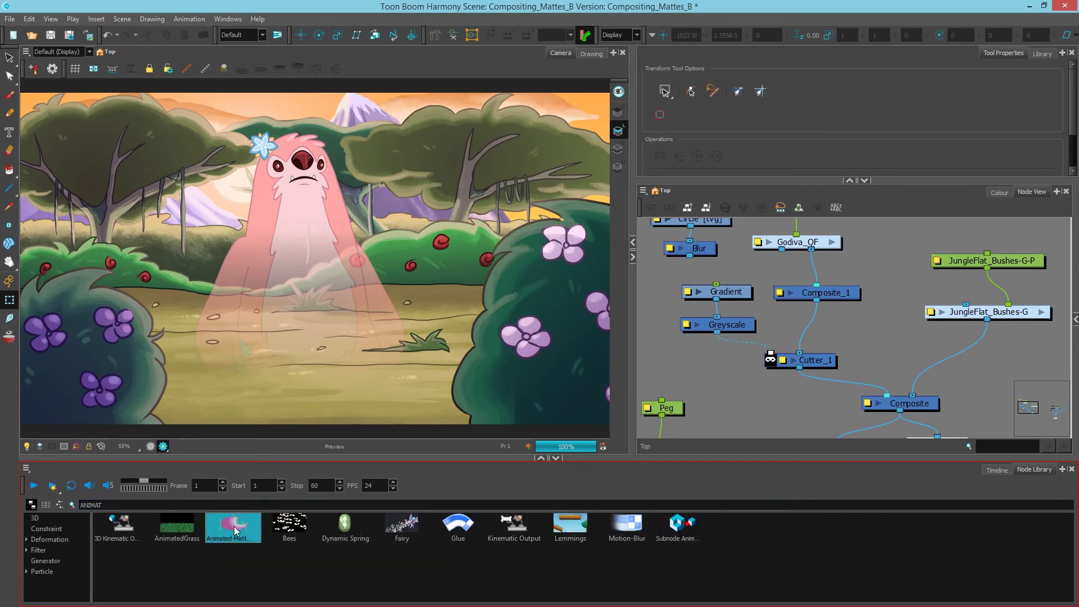